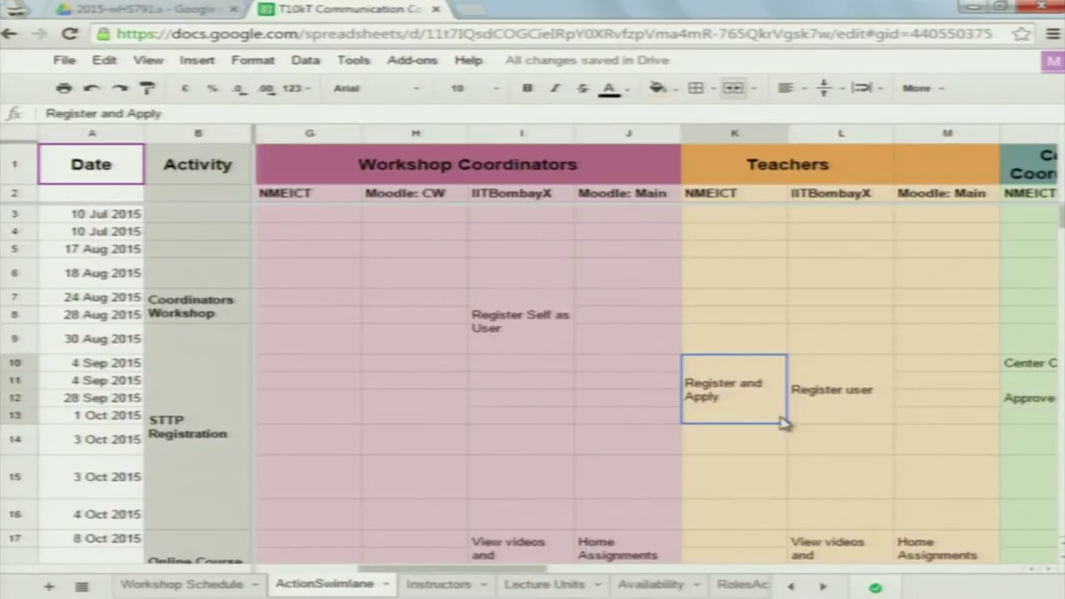
Step: Extend the teachers' NMEICT entry "Register and Apply" to read "Register and Apply for STTP"
double_click(757, 412)
type("f")
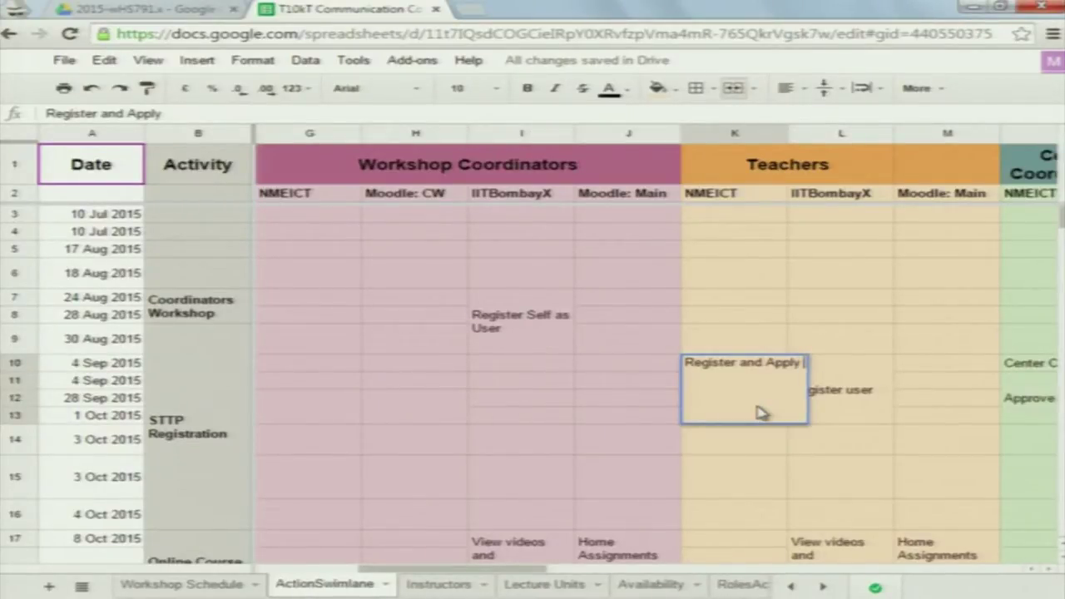
type("or STTP")
key("Return")
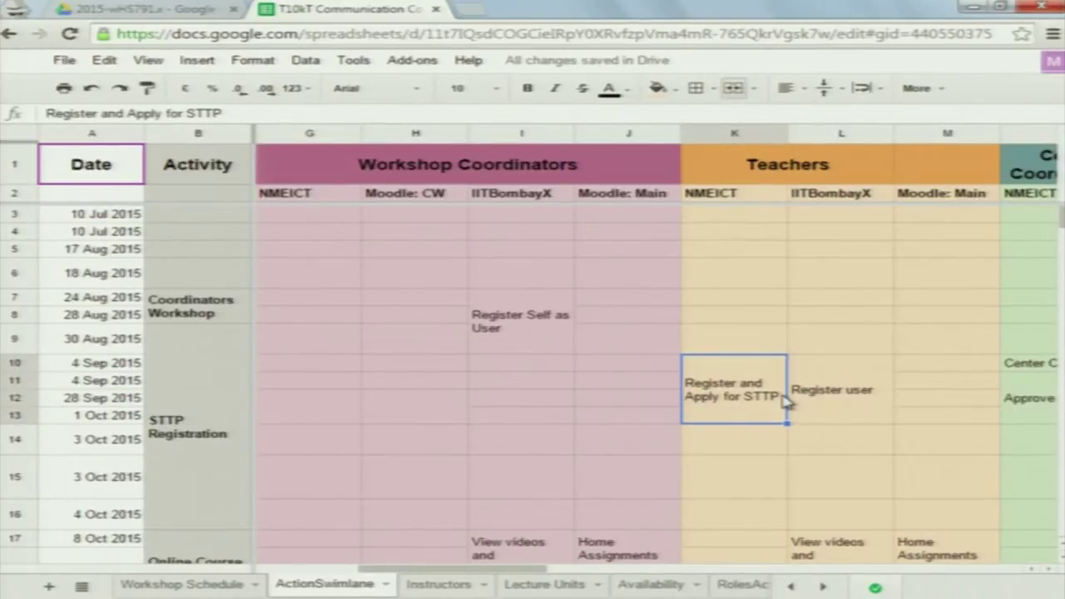
Step: Examine the teachers' registration entries under NMEICT and IITBombayX, and the IITB entries for STTP registration
left_click(815, 401)
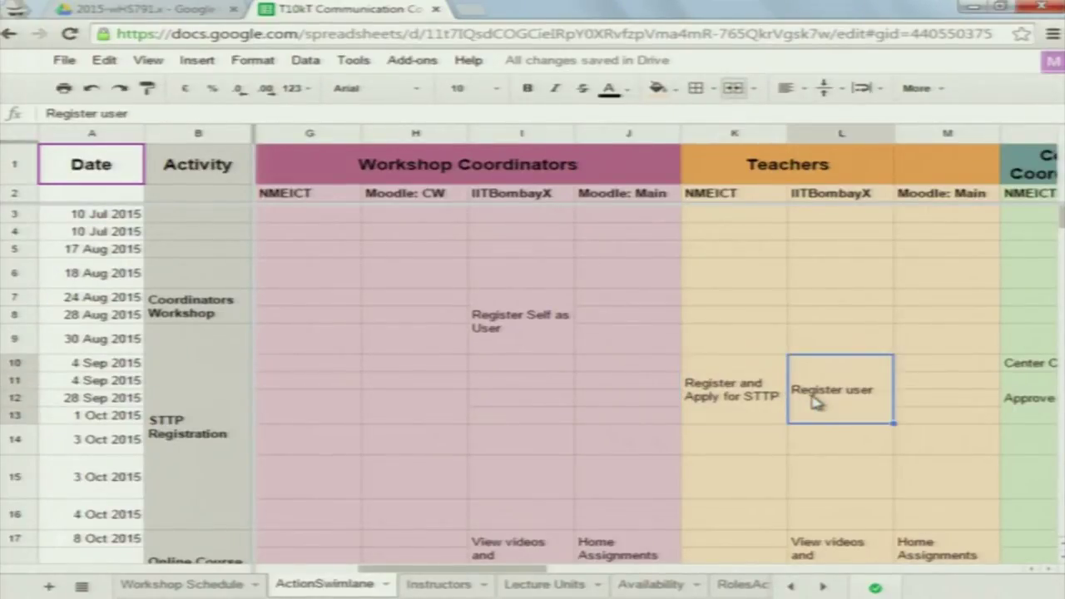
left_click(770, 401)
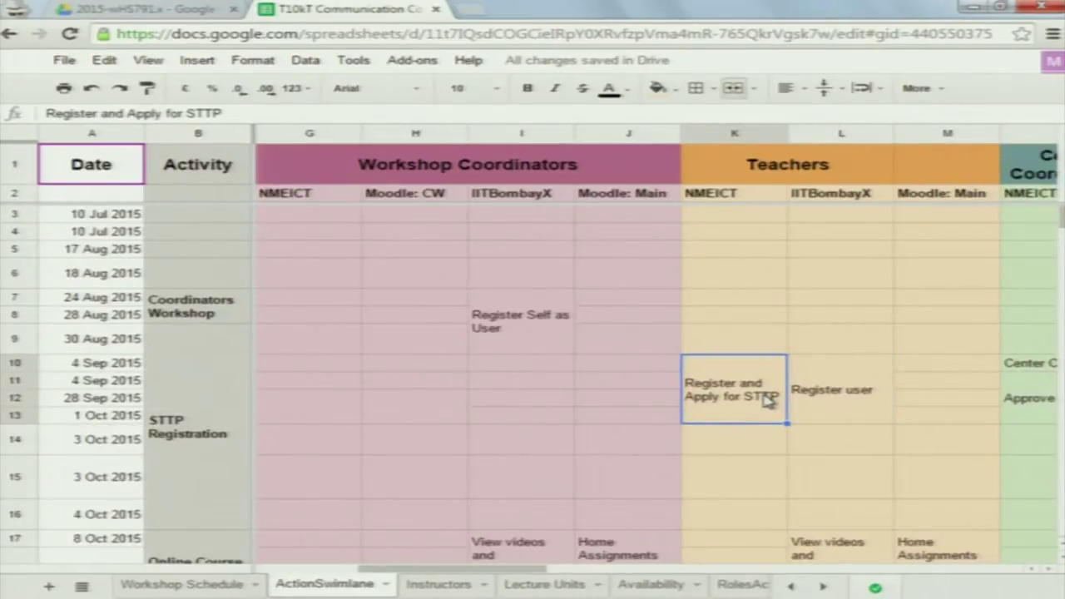
left_click(844, 407)
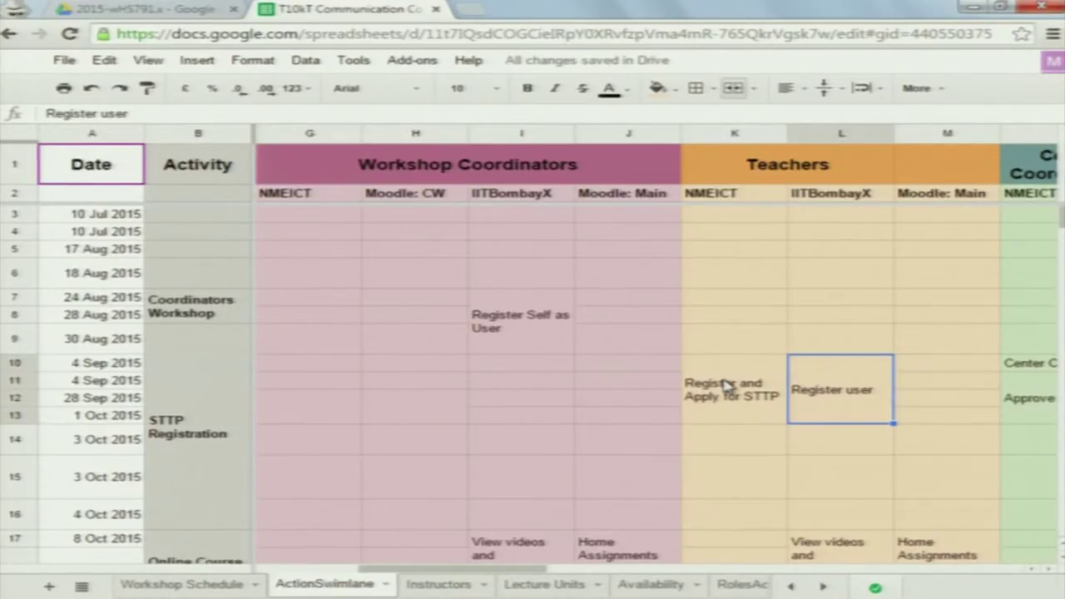
key("Left")
key("Left")
key("Left")
key("Left")
key("Left")
key("Left")
key("Left")
key("Left")
key("Left")
left_click(346, 380)
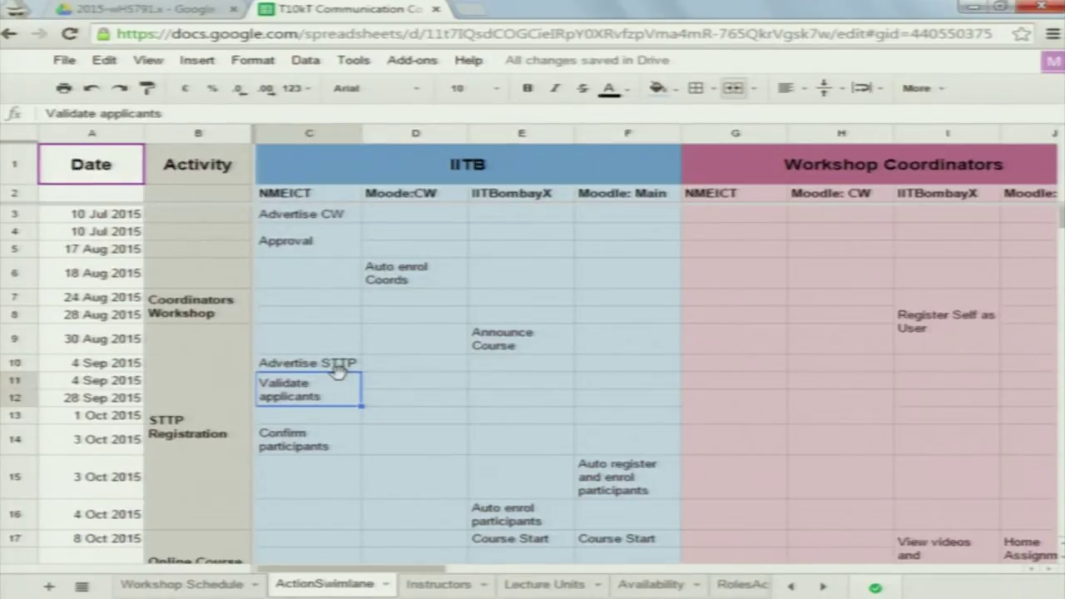
Step: Examine the Center Coordinators' NMEICT column, including the Approve applicants and Center Capacity entries
key("Right")
key("Right")
key("Right")
key("Right")
key("Right")
key("Right")
key("Right")
key("Right")
key("Right")
key("Right")
key("Right")
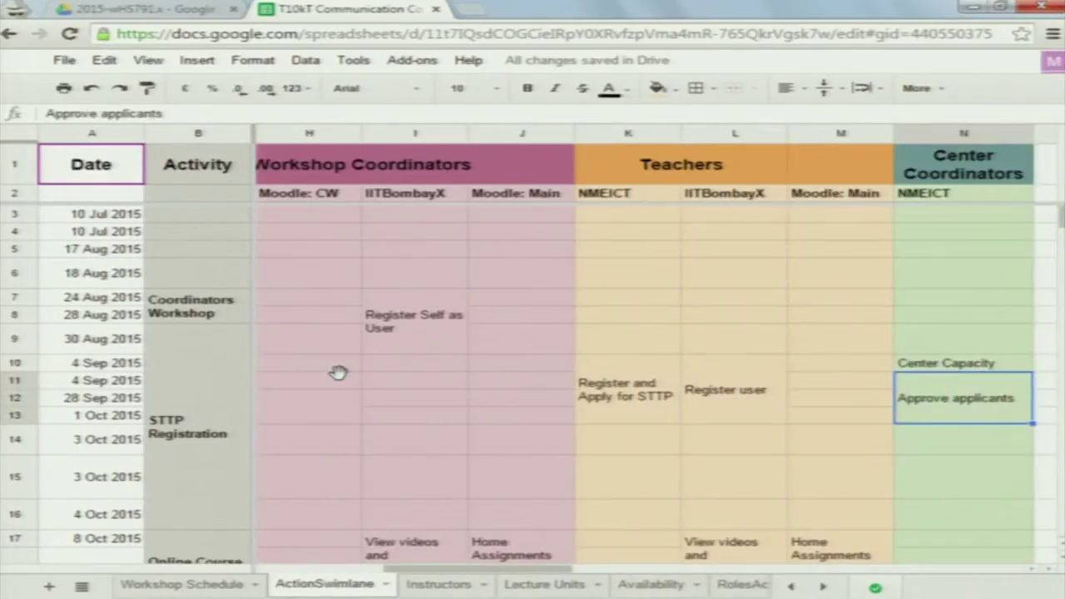
left_click(961, 198)
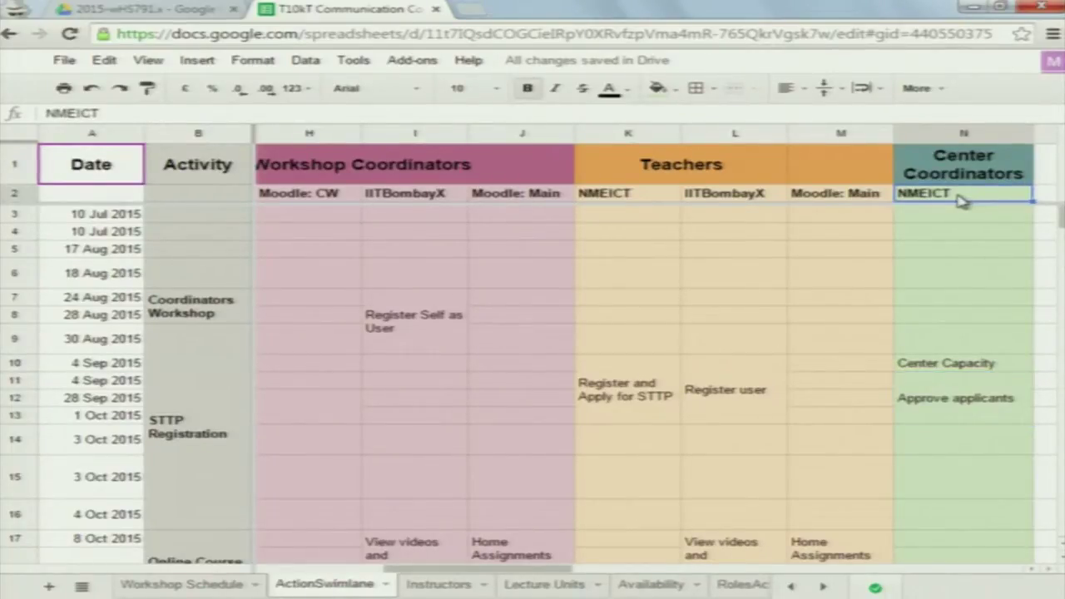
left_click(973, 401)
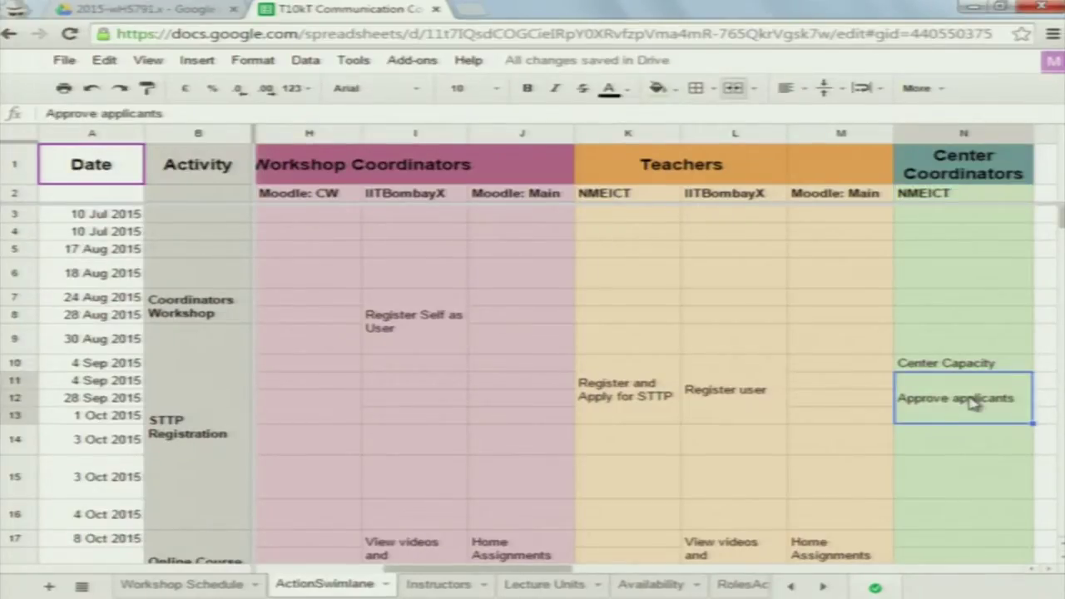
left_click(981, 355)
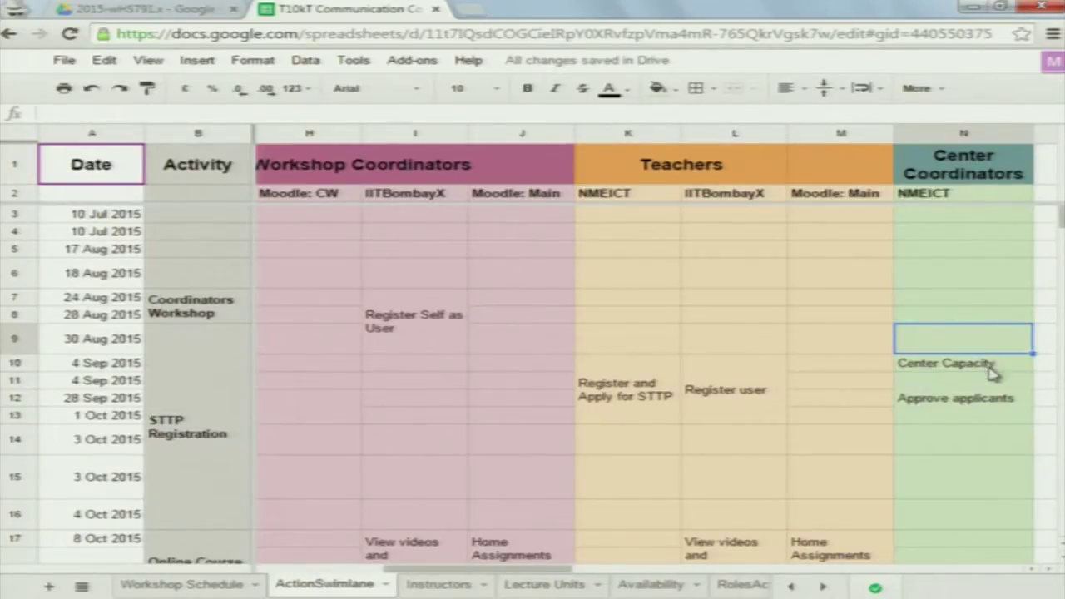
left_click(992, 374)
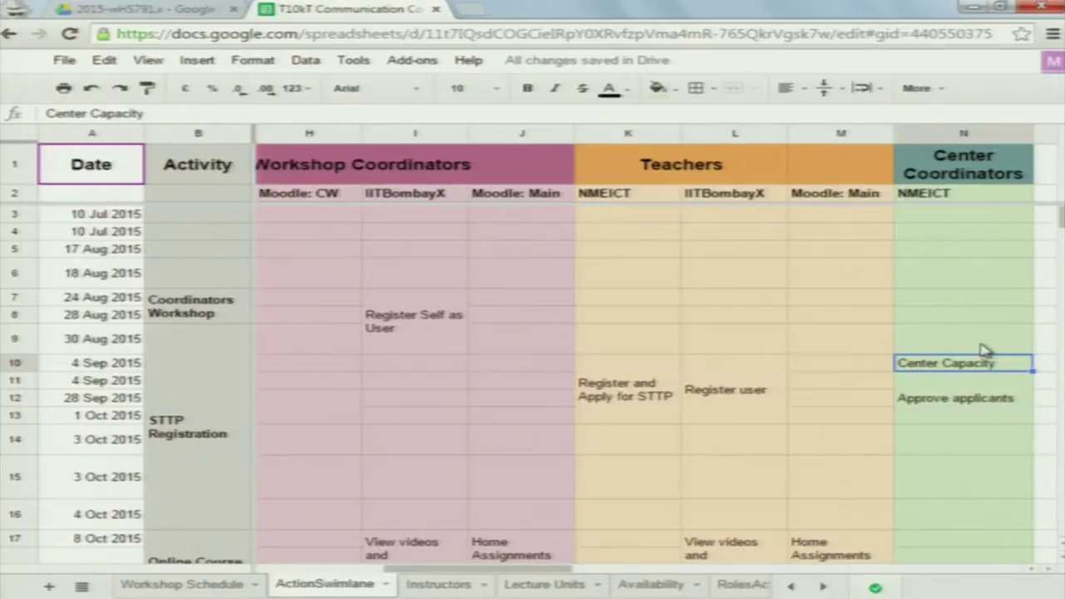
Step: Look across the Center Capacity row through the other roles' columns, and check the teachers' Register and Apply for STTP entry
key("Left")
key("Left")
key("Left")
key("Left")
key("Left")
key("Left")
key("Left")
key("Left")
key("Left")
key("Left")
key("Left")
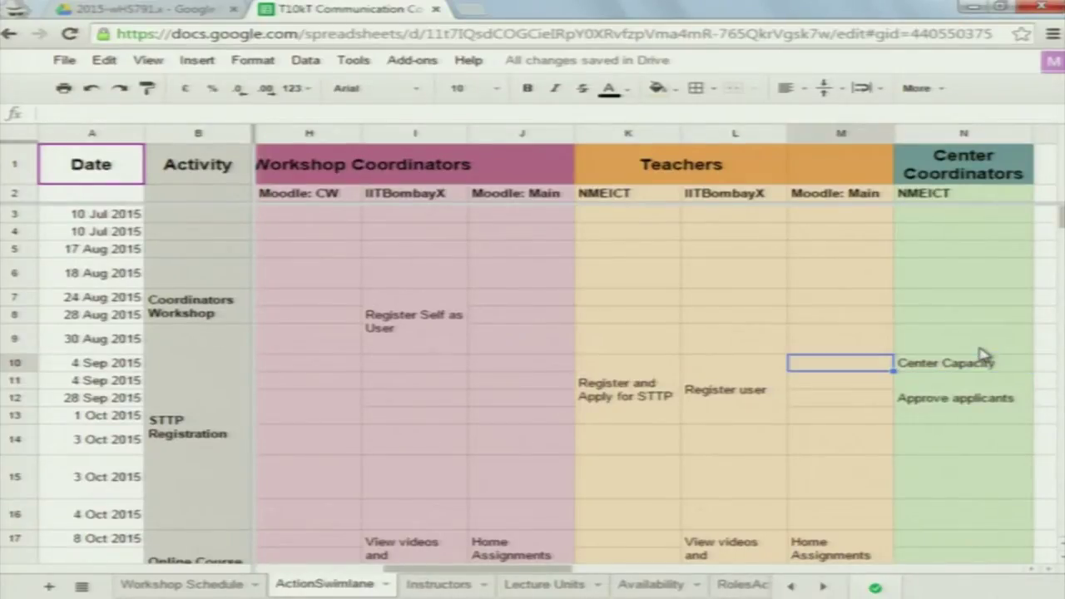
key("Right")
key("Right")
key("Right")
key("Right")
key("Right")
key("Right")
key("Right")
key("Right")
key("Right")
key("Right")
key("Right")
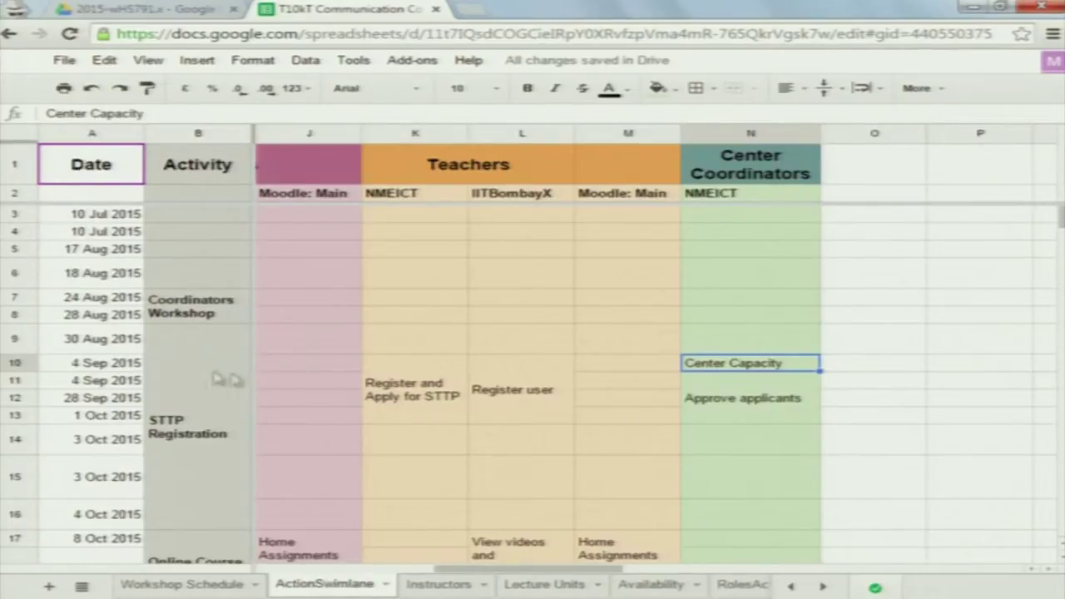
left_click(436, 398)
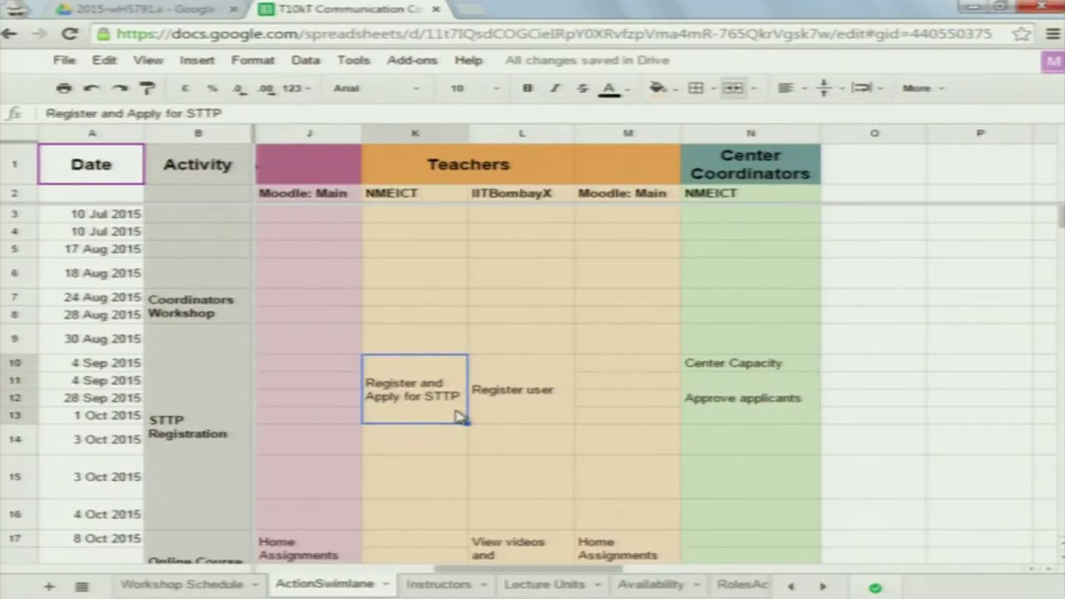
Step: Move the Center Capacity entry out of the 4 Sep 2015 row so it spans the 1 Sep and 3 Sep 2015 rows
left_click(735, 373)
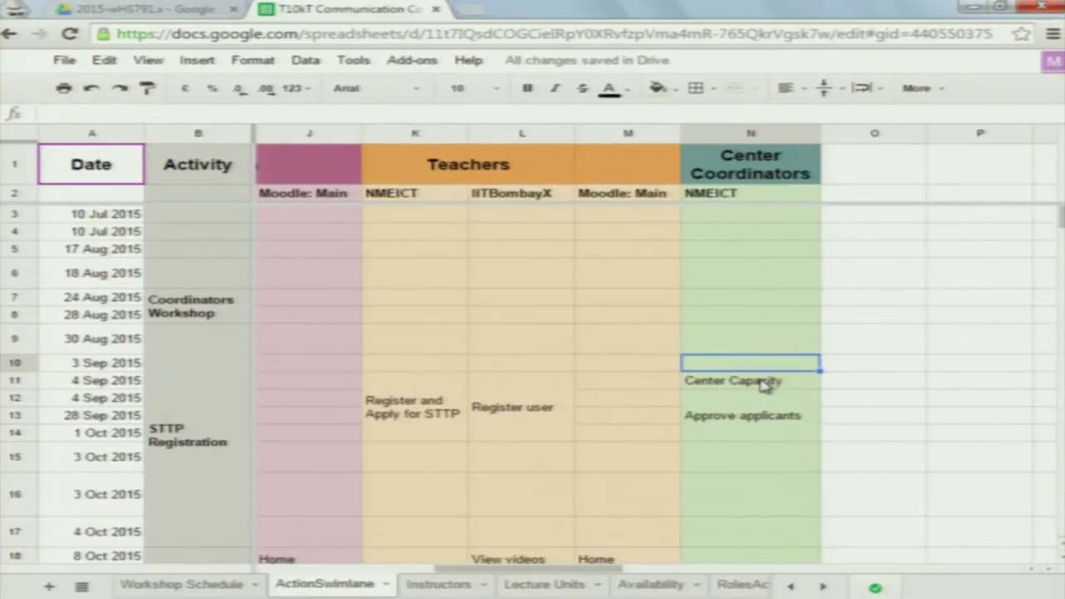
left_click(760, 388)
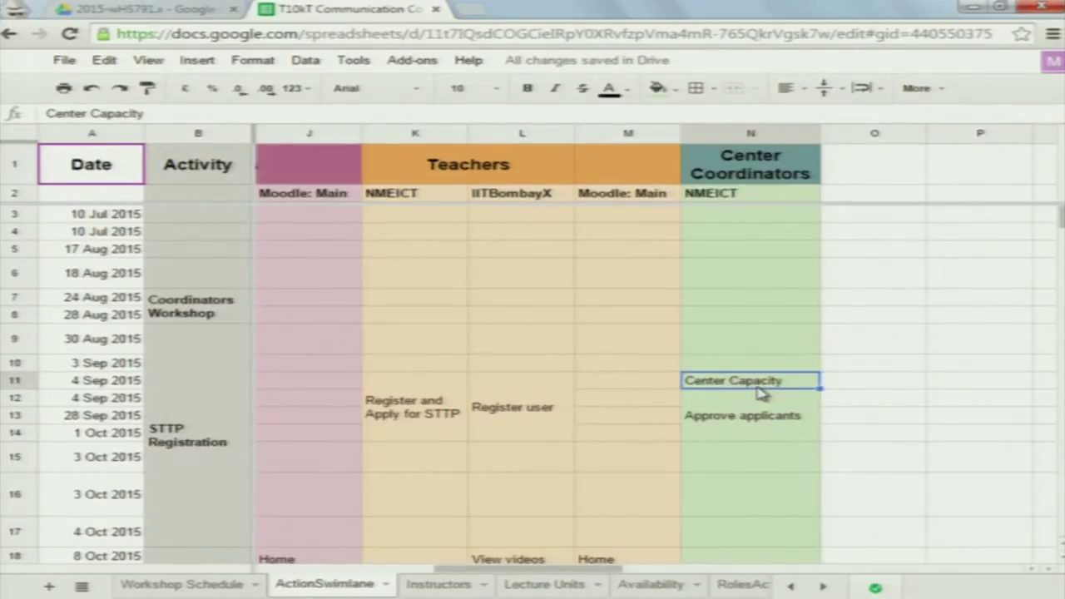
key("Delete")
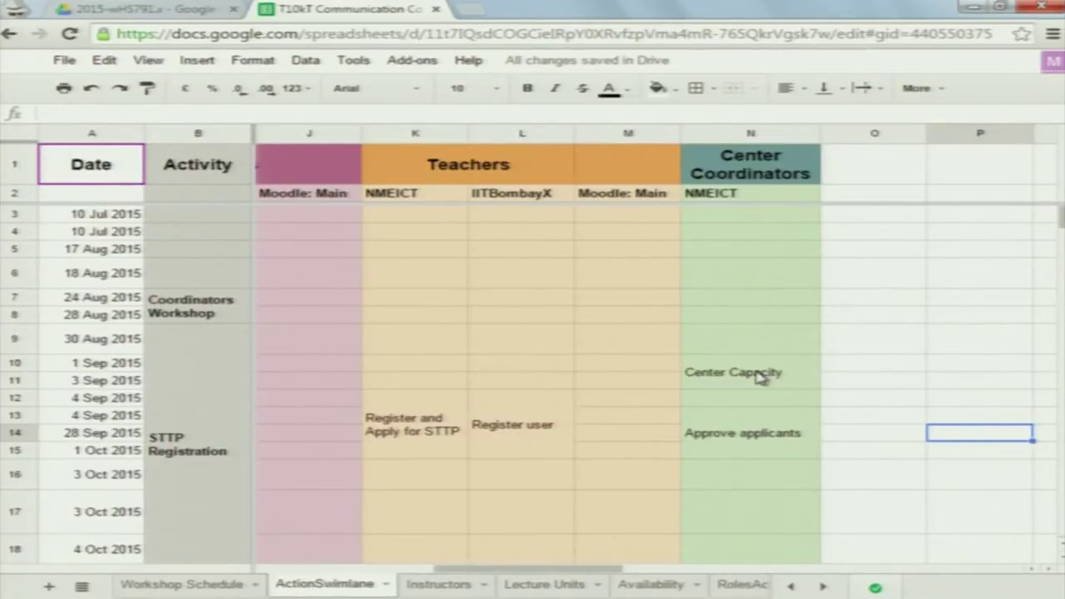
Step: Compare the dates of the Center Capacity entry with those of the teachers' Register and Apply for STTP entry
left_click(759, 376)
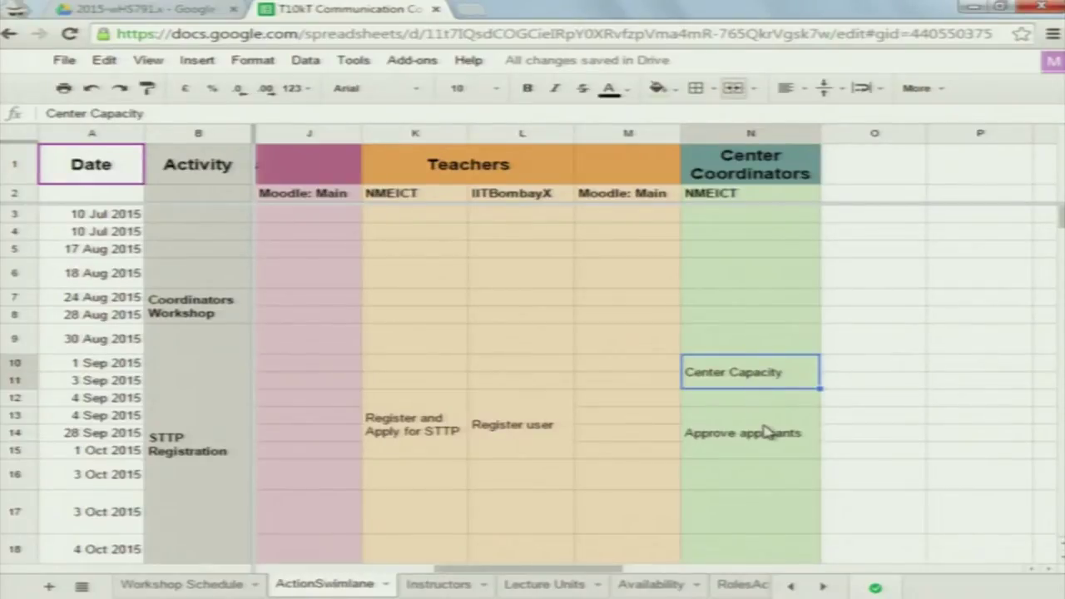
key("Left")
key("Left")
key("Left")
key("Left")
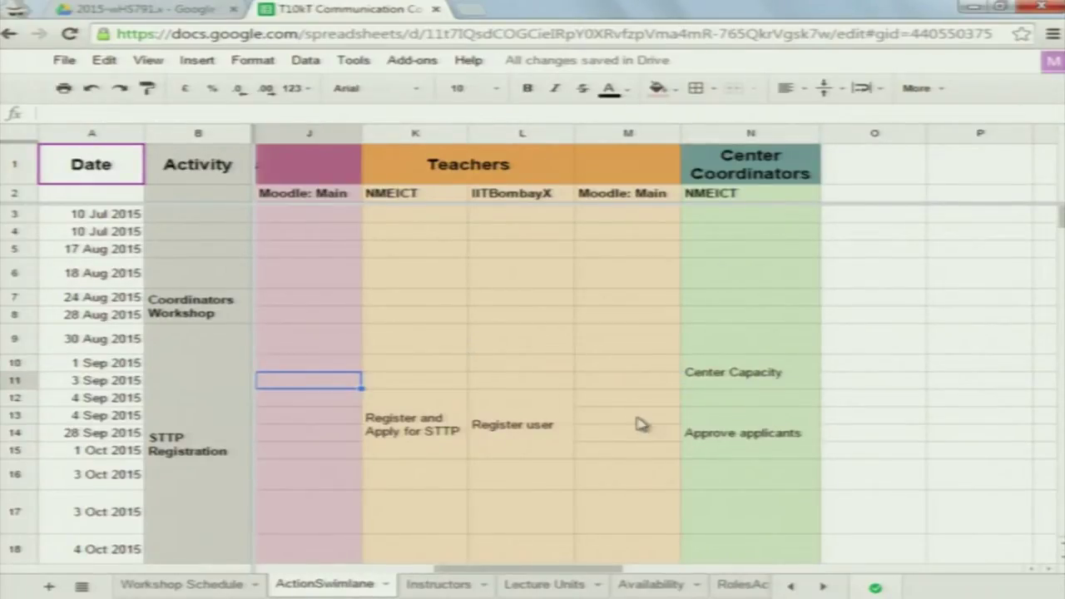
left_click(443, 434)
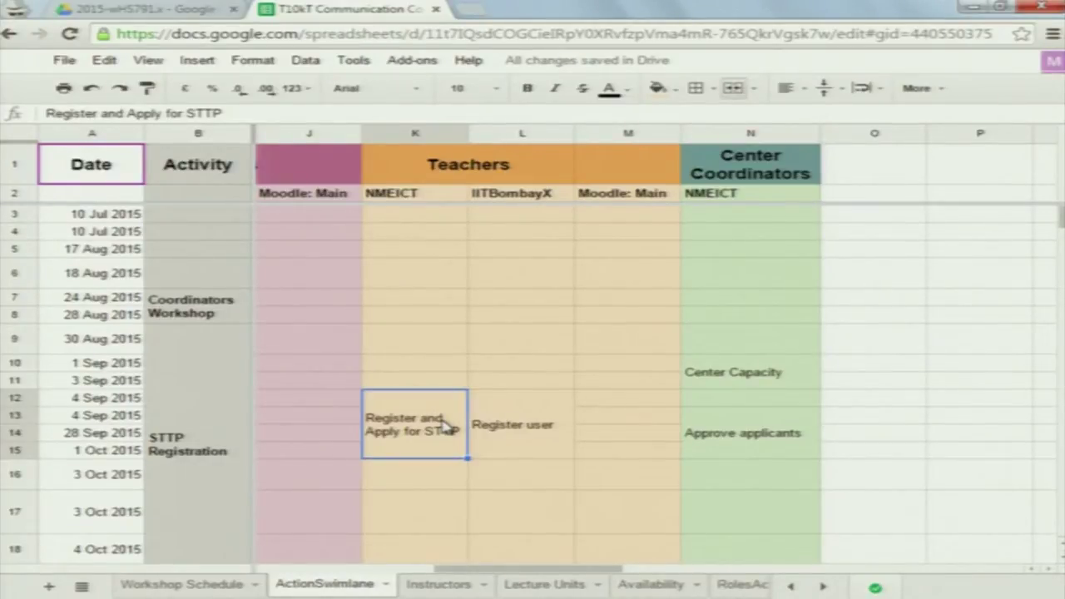
left_click(767, 379)
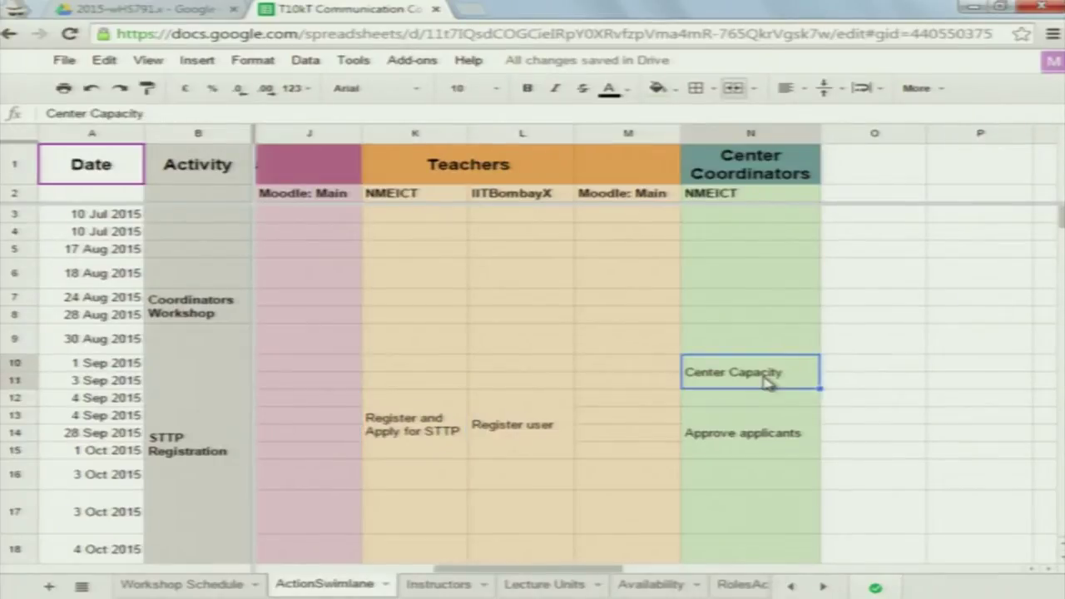